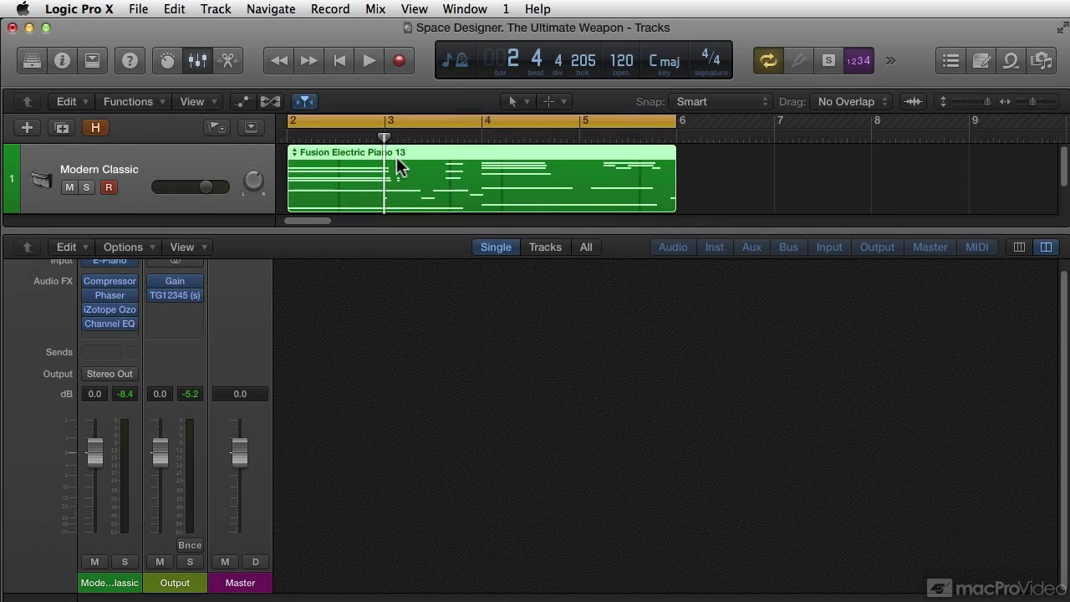
- Briefly play back the electric piano part and check the mixer's display options
key("space")
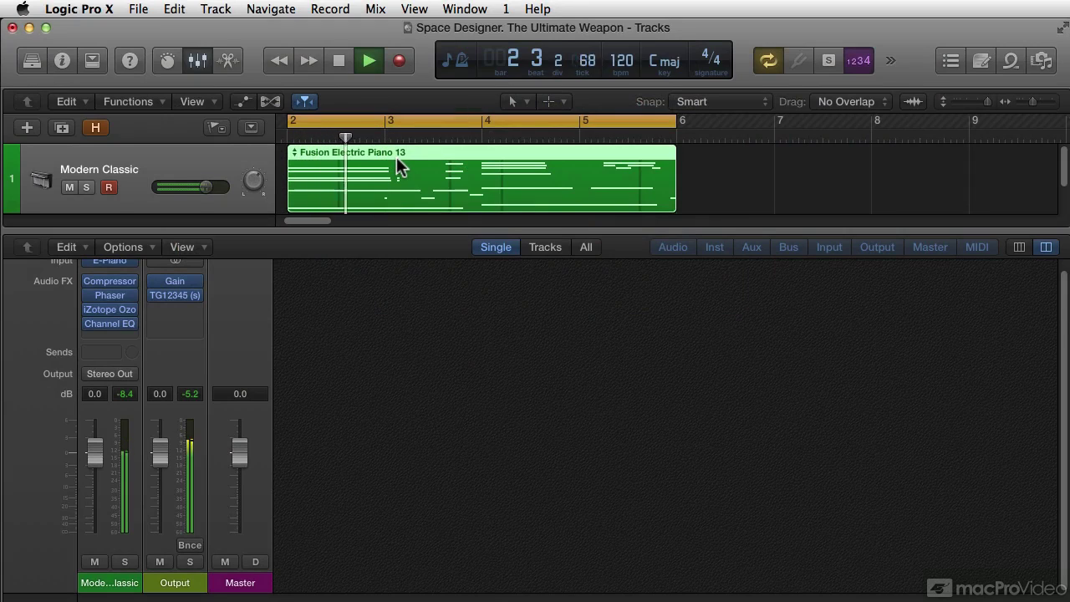
key("space")
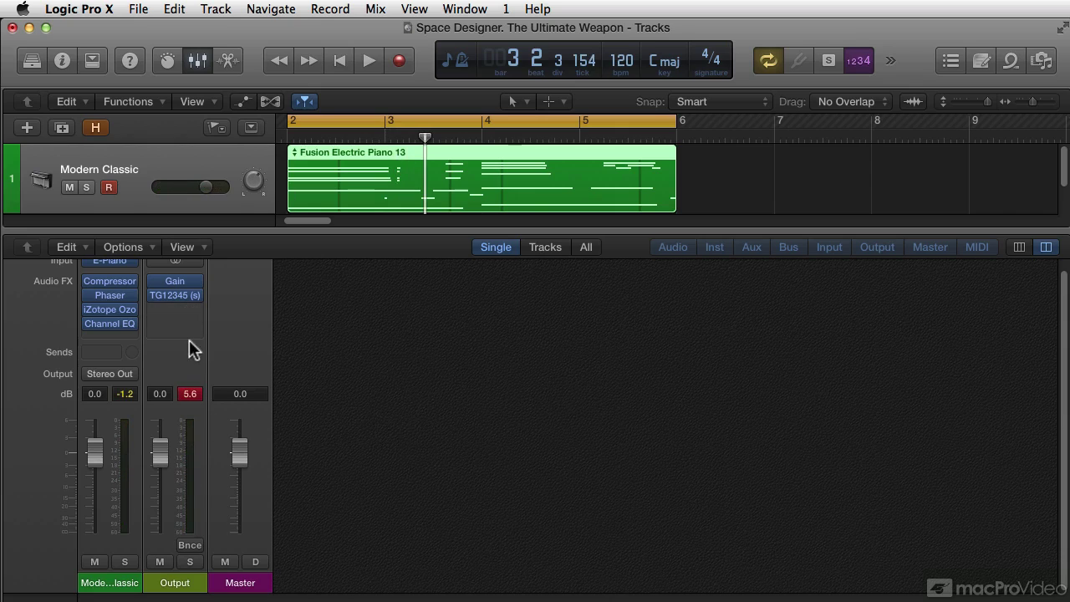
scroll(175, 347, "up", 1)
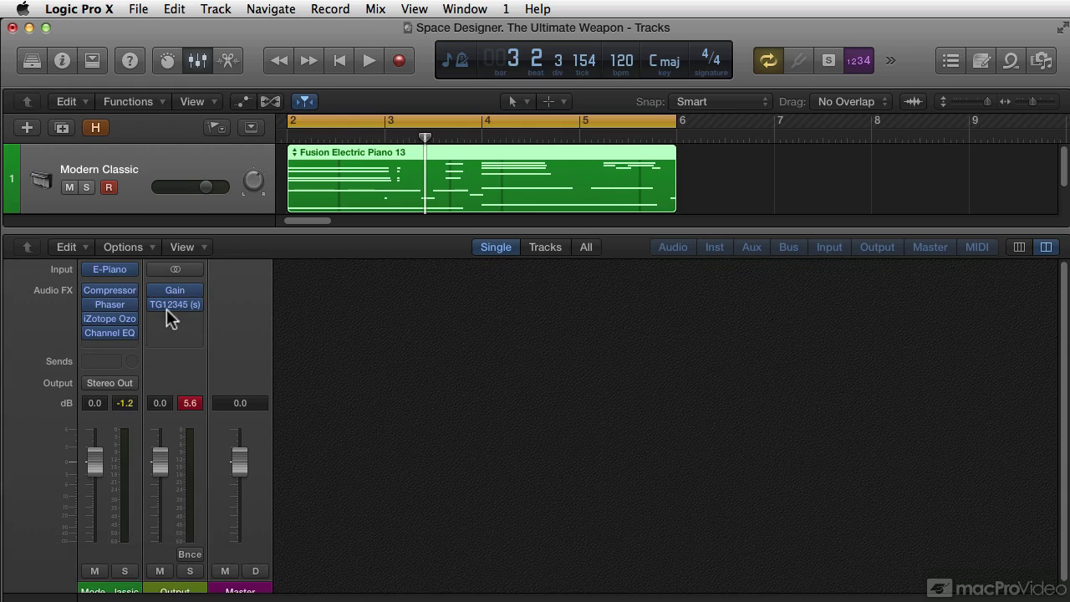
left_click(201, 246)
mouse_move(256, 425)
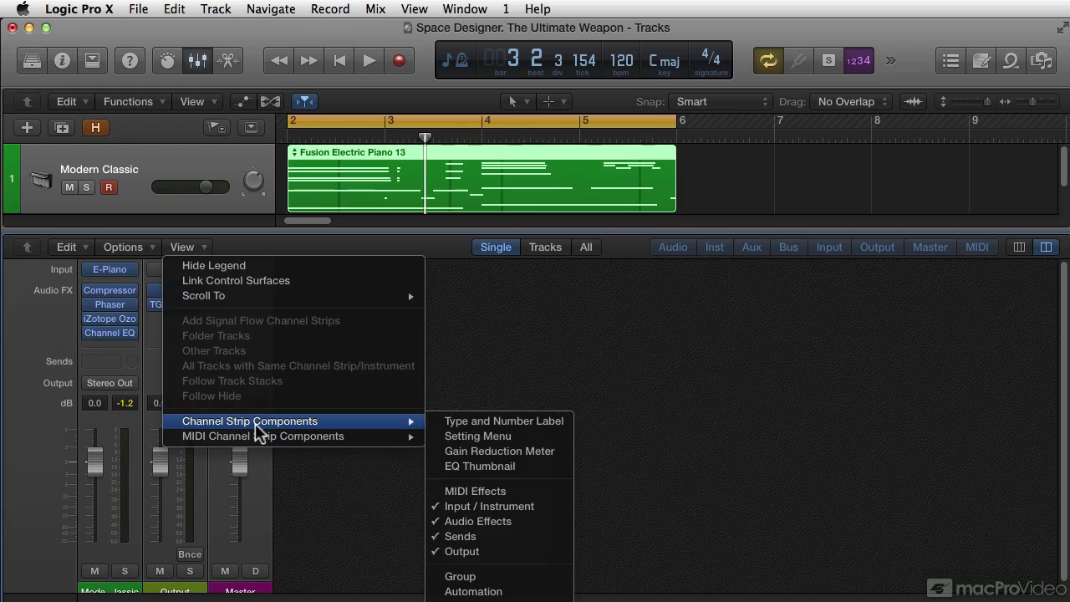
left_click(786, 514)
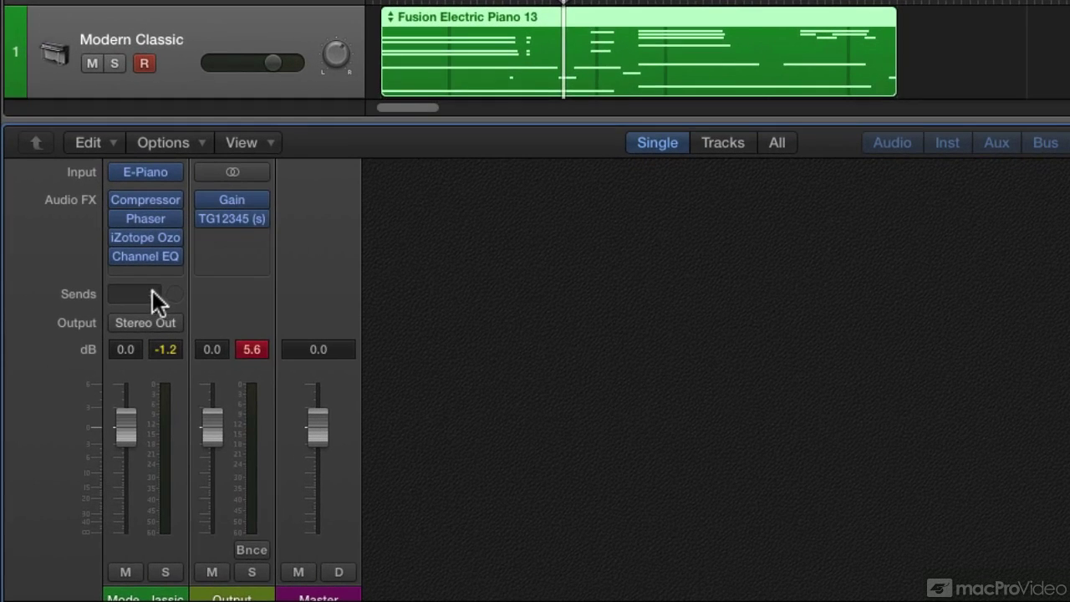
- Send the piano channel to Bus 1 and raise the send level to about −5 dB
left_click(115, 358)
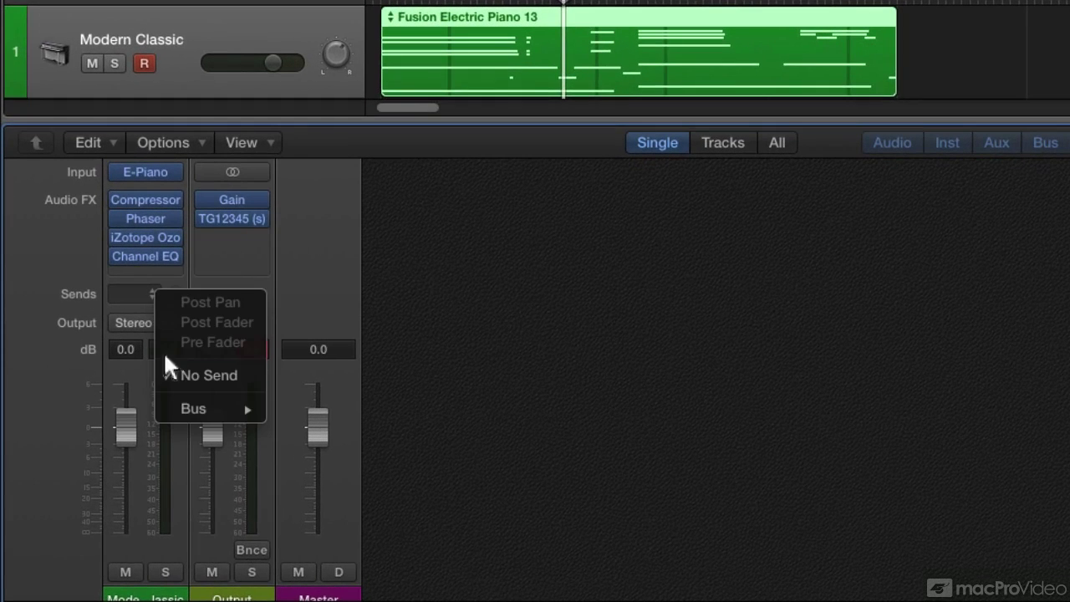
mouse_move(191, 409)
left_click(346, 410)
scroll(255, 586, "down", 1)
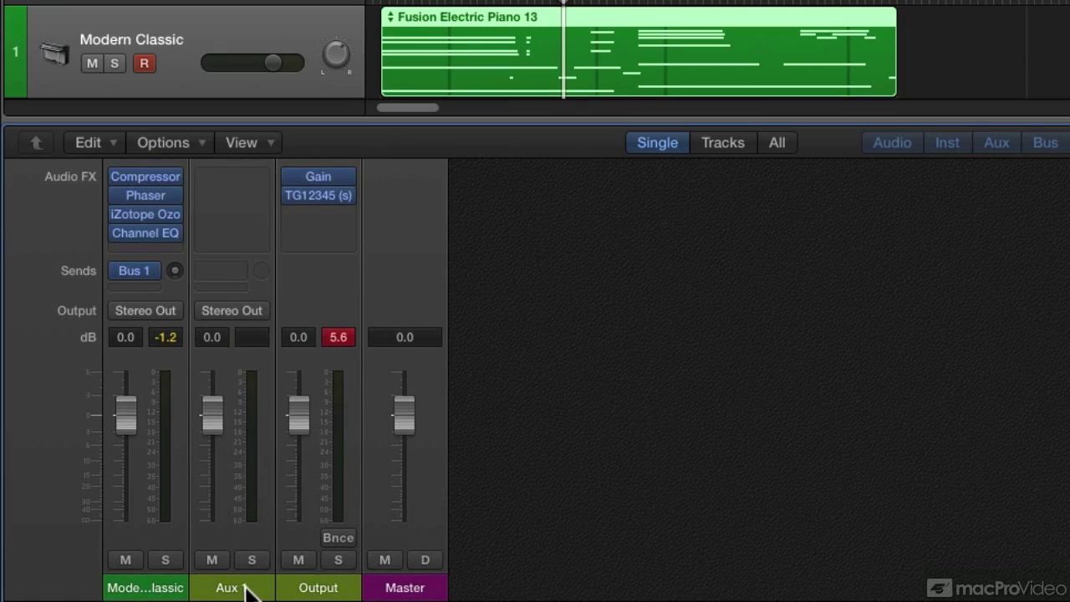
left_click(249, 588)
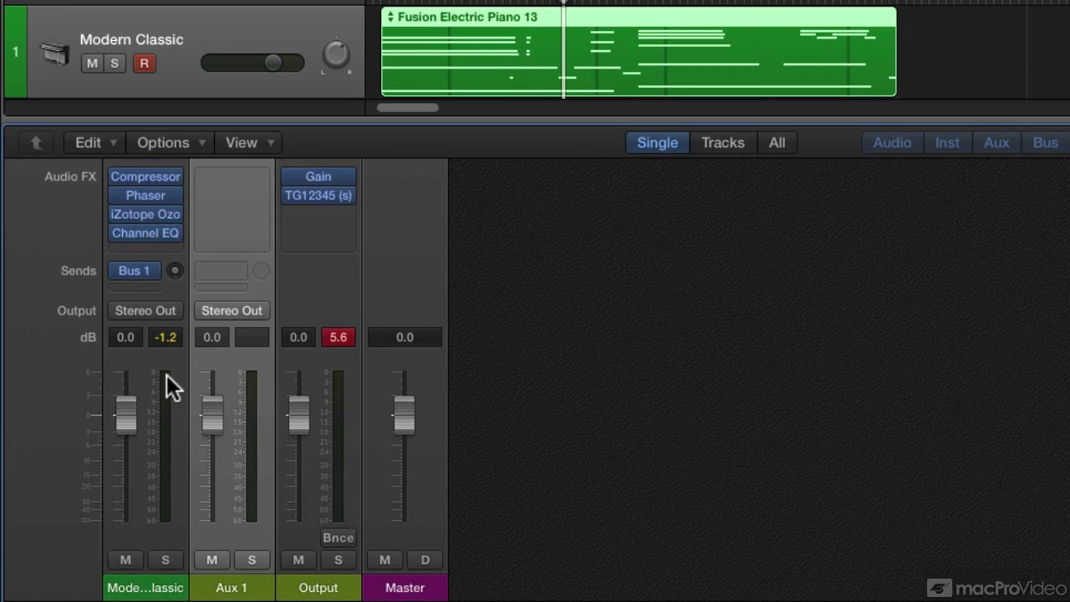
left_click_drag(174, 276, 174, 204)
- Insert a stereo Space Designer reverb on the Aux 1 channel
scroll(222, 239, "up", 2)
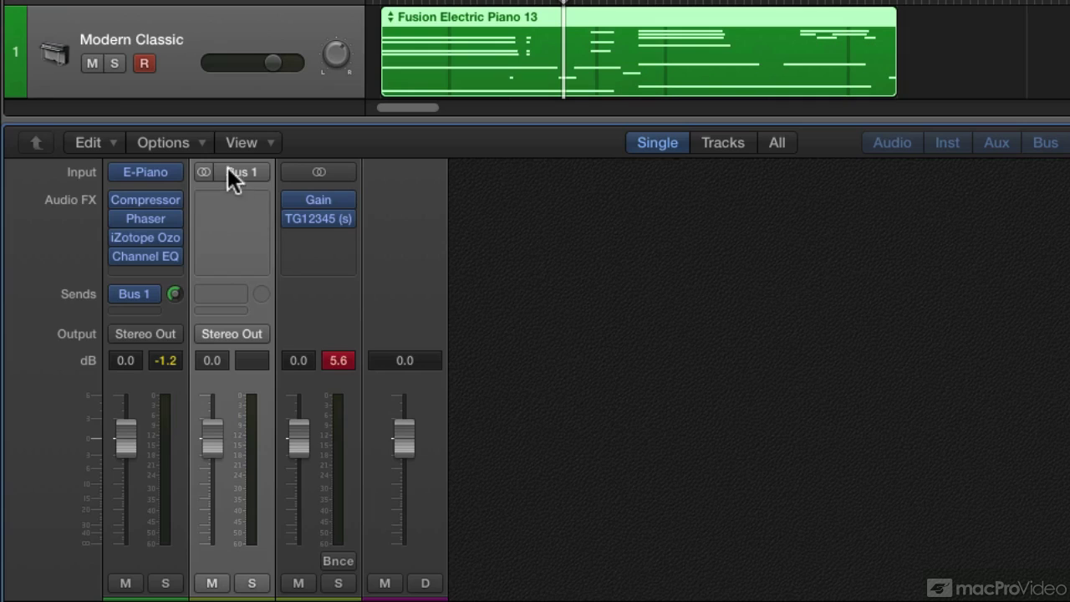
left_click(254, 197)
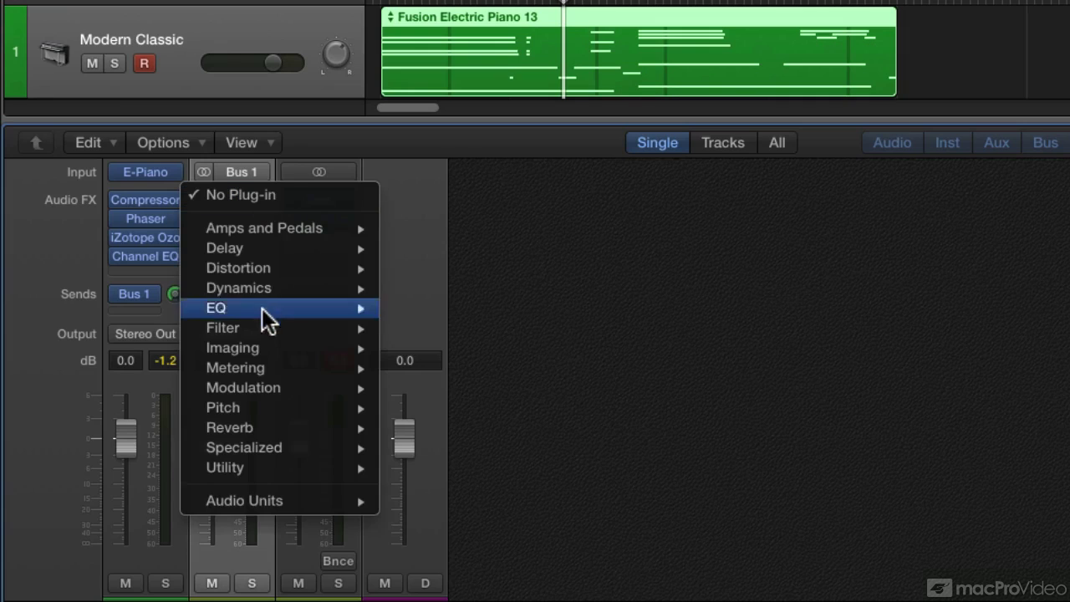
mouse_move(280, 428)
mouse_move(500, 490)
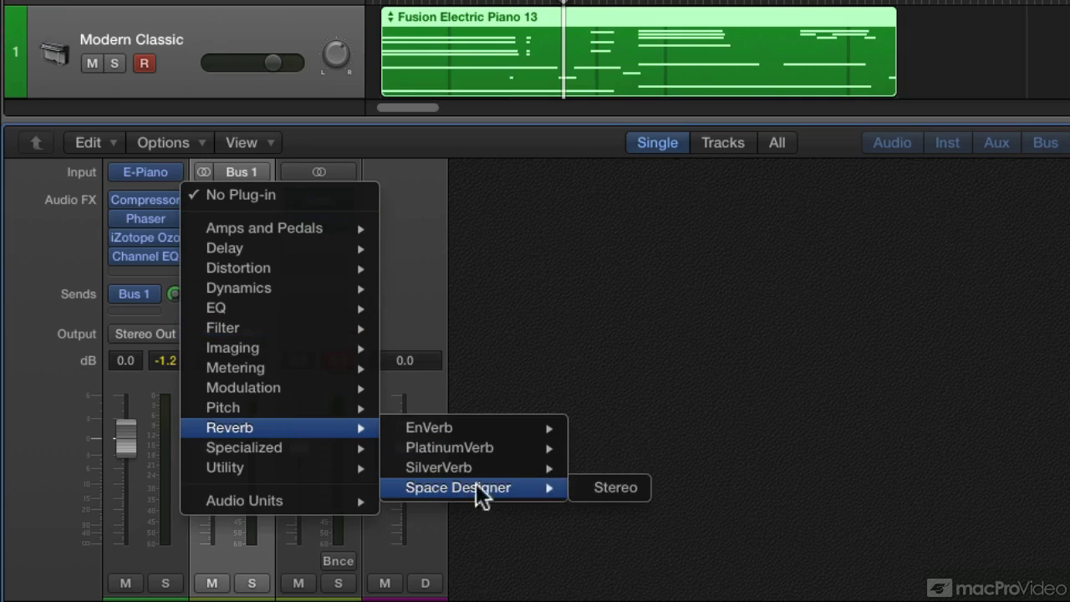
left_click(604, 491)
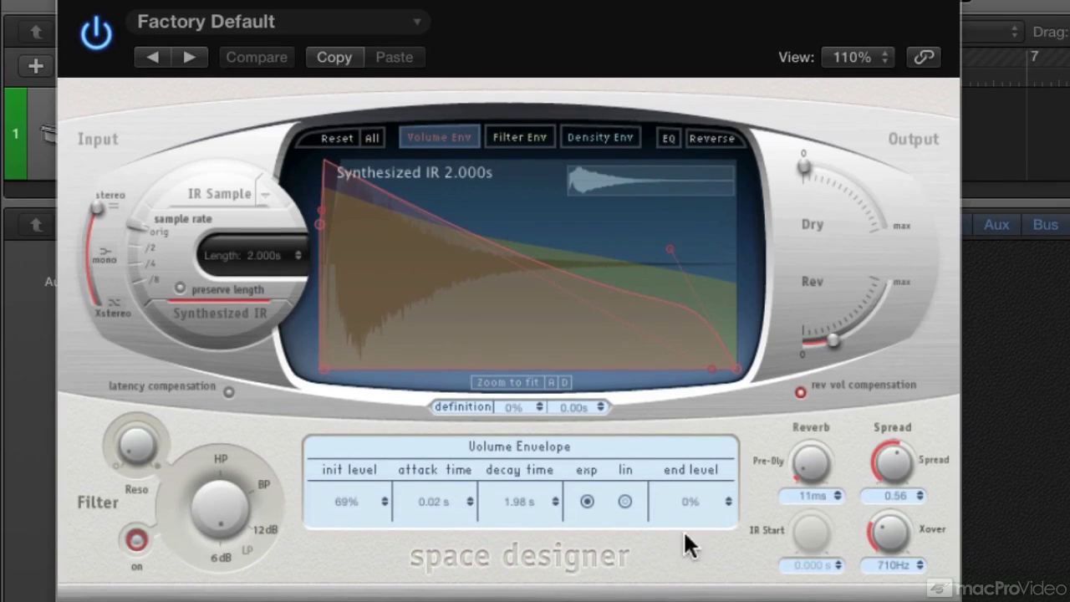
- Raise Space Designer's Rev level to about −19 dB and load 5012 Black Hole from 01. BB Traditional Reverbs
left_click_drag(836, 335, 839, 329)
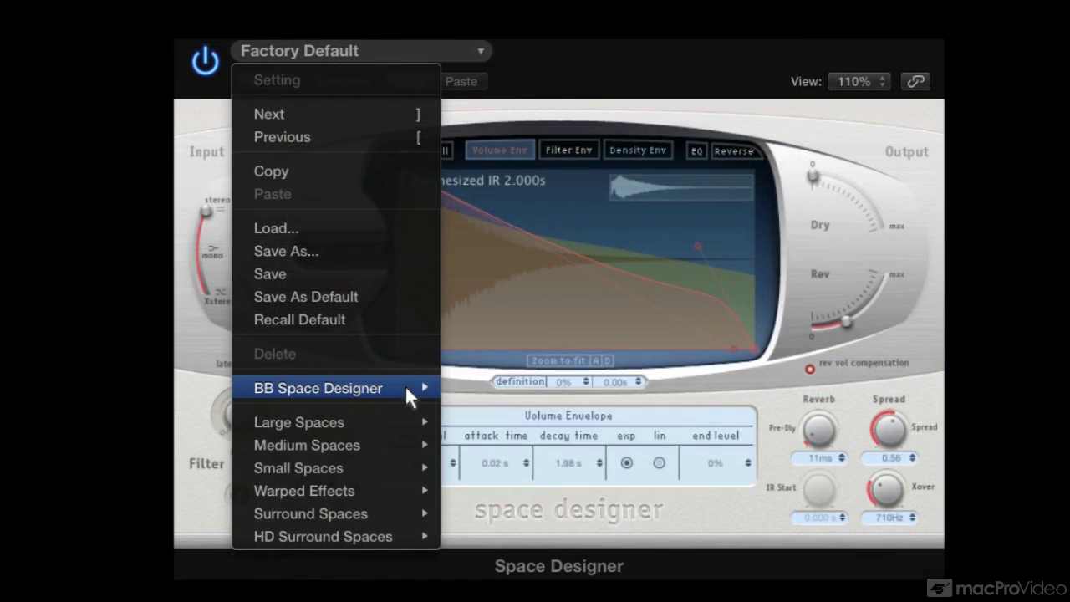
mouse_move(395, 388)
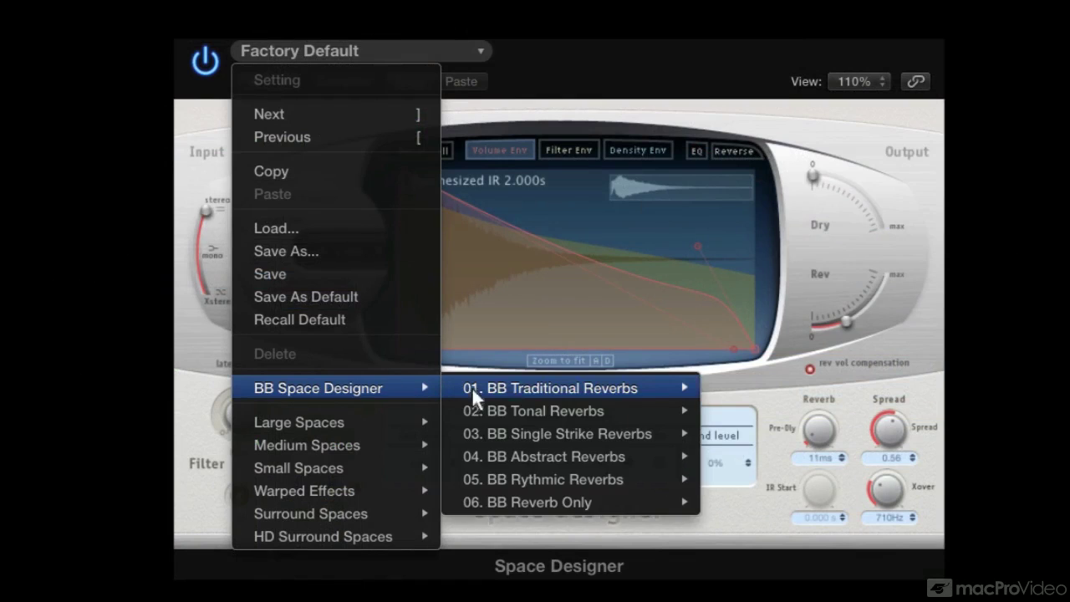
mouse_move(513, 387)
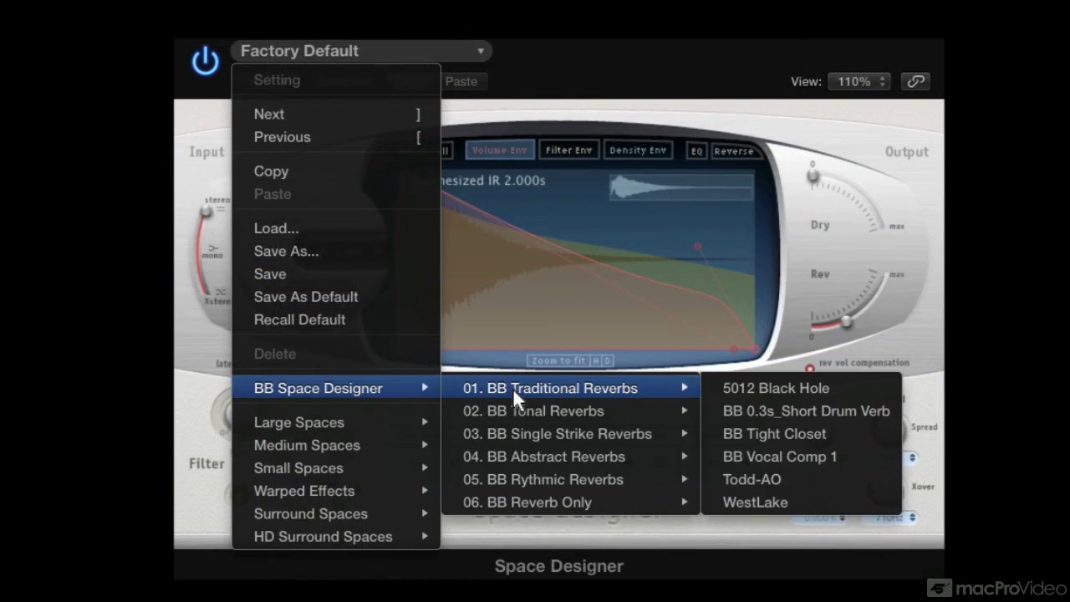
left_click(749, 390)
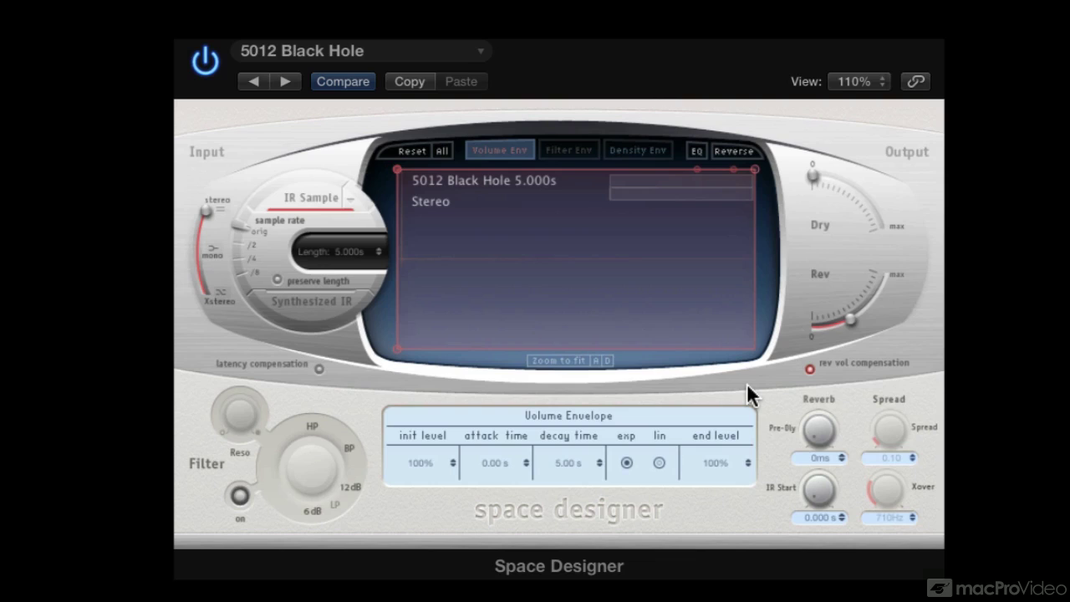
- Load the Todd-AO preset from BB Space Designer > 01. BB Traditional Reverbs
left_click(378, 52)
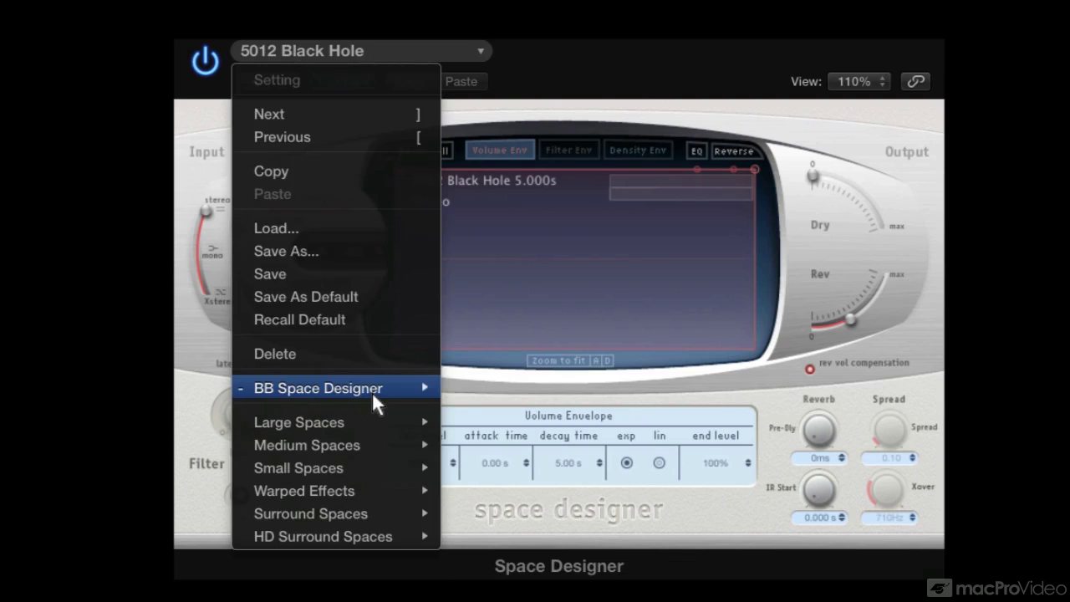
mouse_move(517, 381)
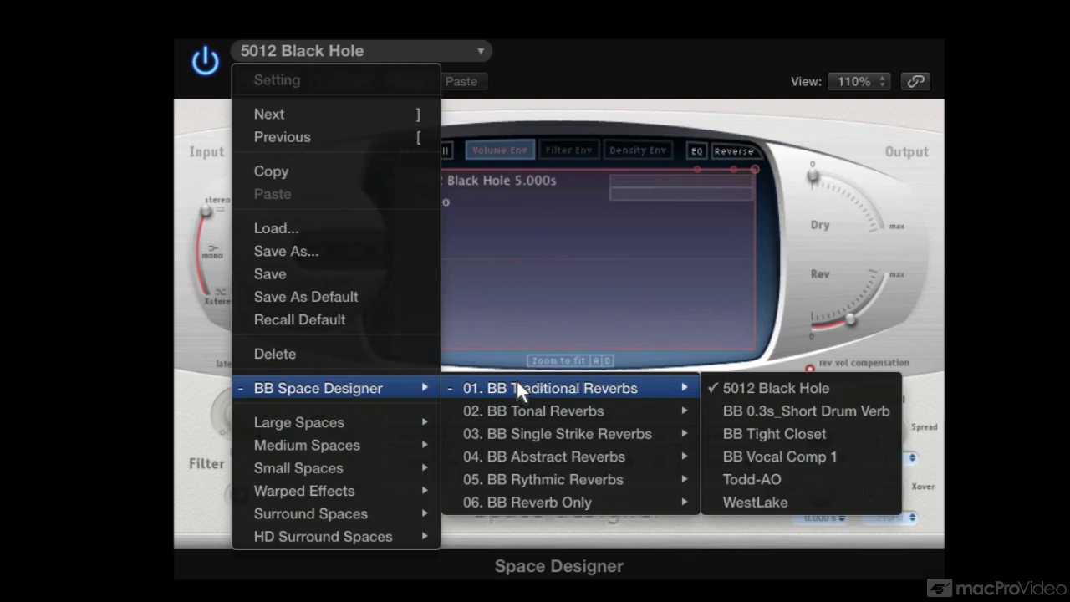
left_click(797, 477)
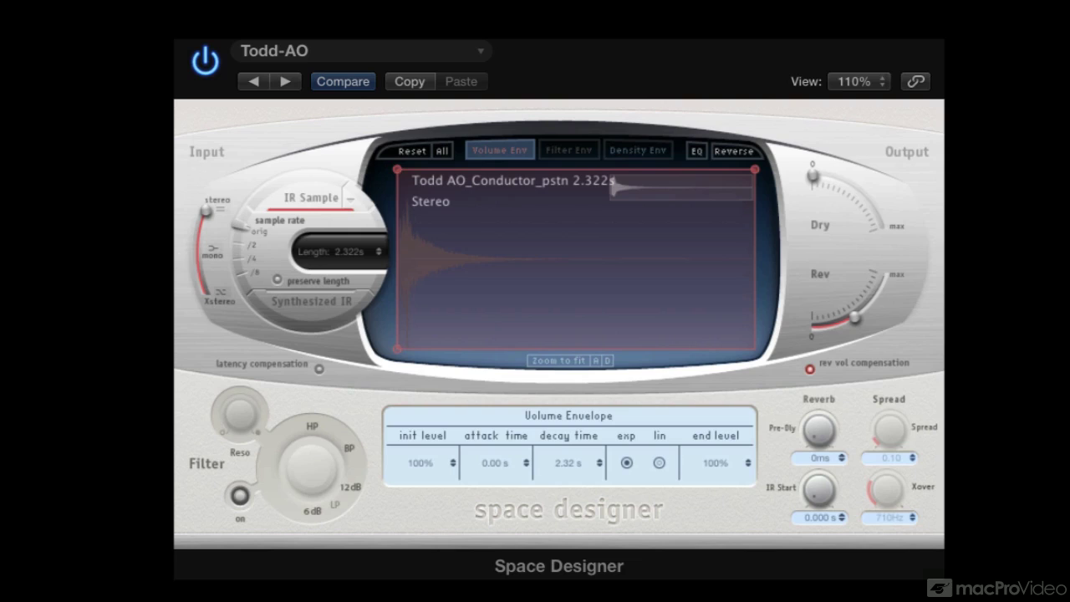
- Audition BB Mediaval Flute Reverb Only, then load BB 12 String Dream from 06. BB Reverb Only
left_click(341, 51)
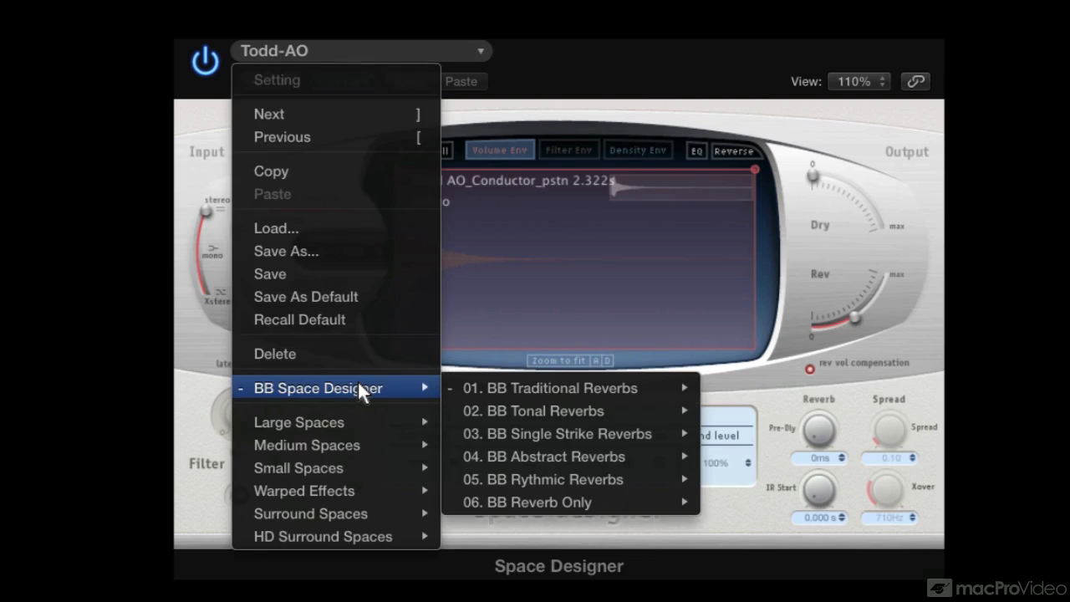
mouse_move(488, 407)
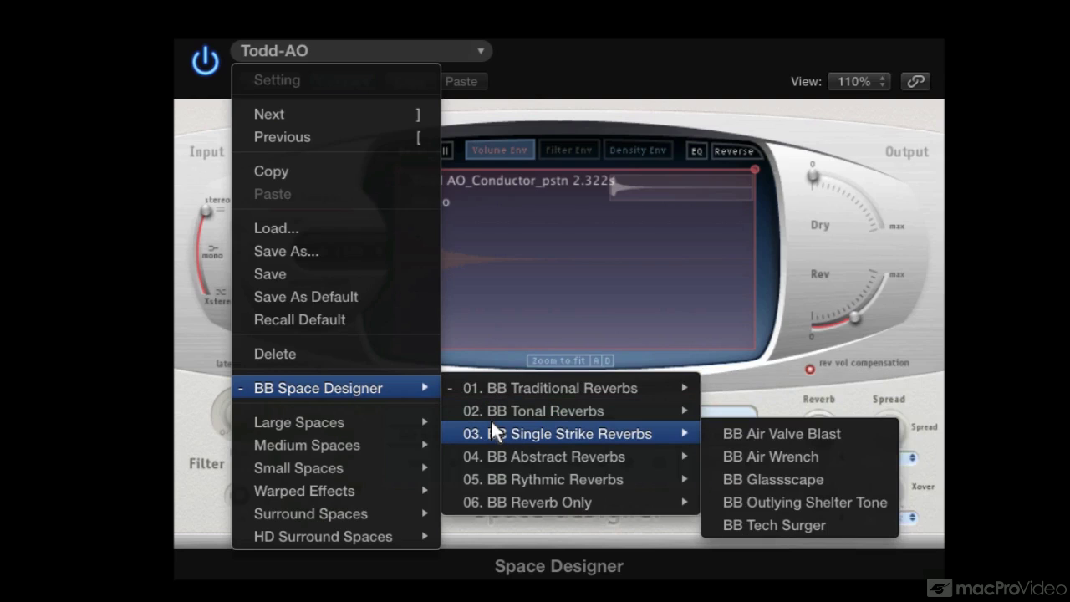
mouse_move(498, 454)
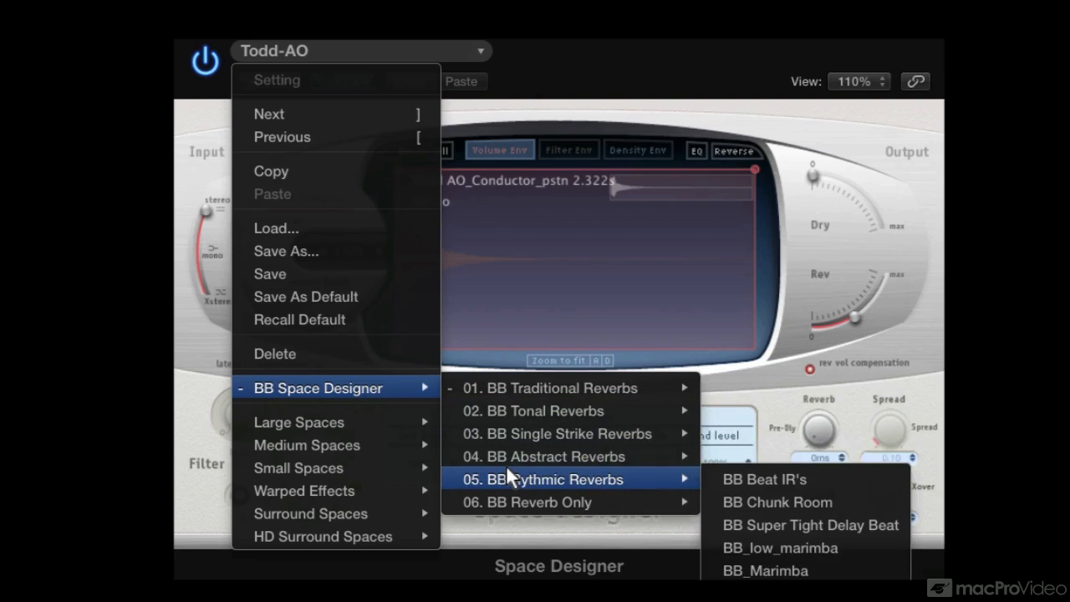
mouse_move(512, 496)
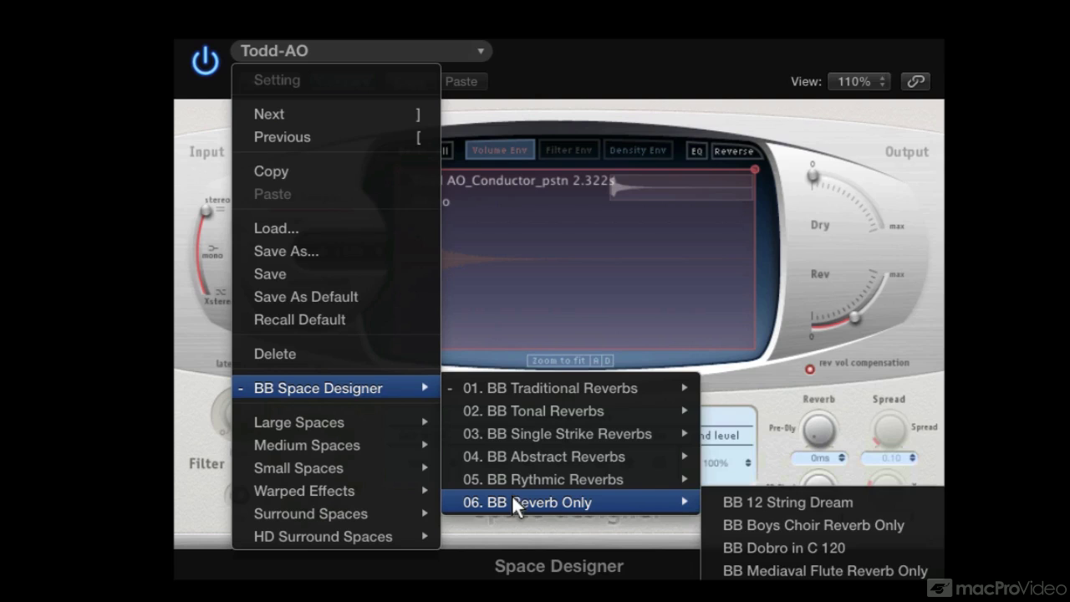
left_click(825, 571)
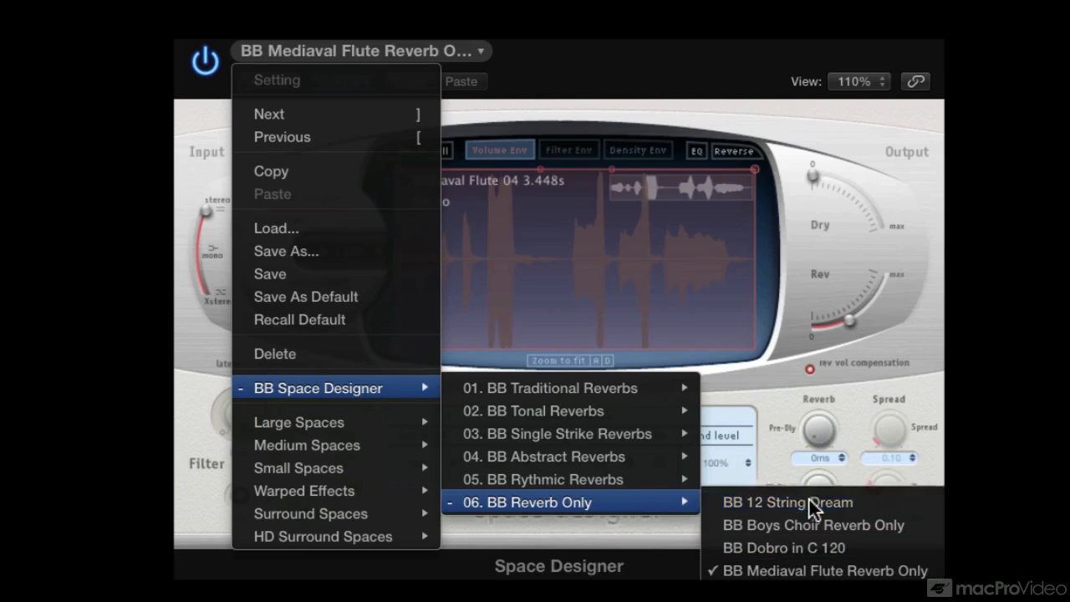
left_click(810, 501)
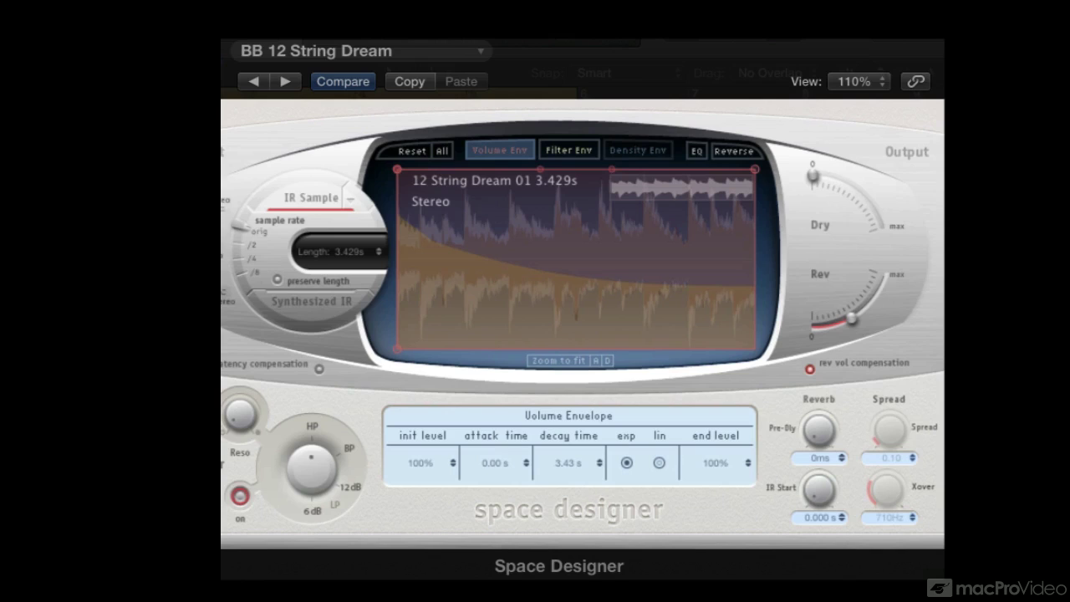
- Load the BB Dobro in C 120 preset from BB Space Designer > 06. BB Reverb Only
left_click(329, 44)
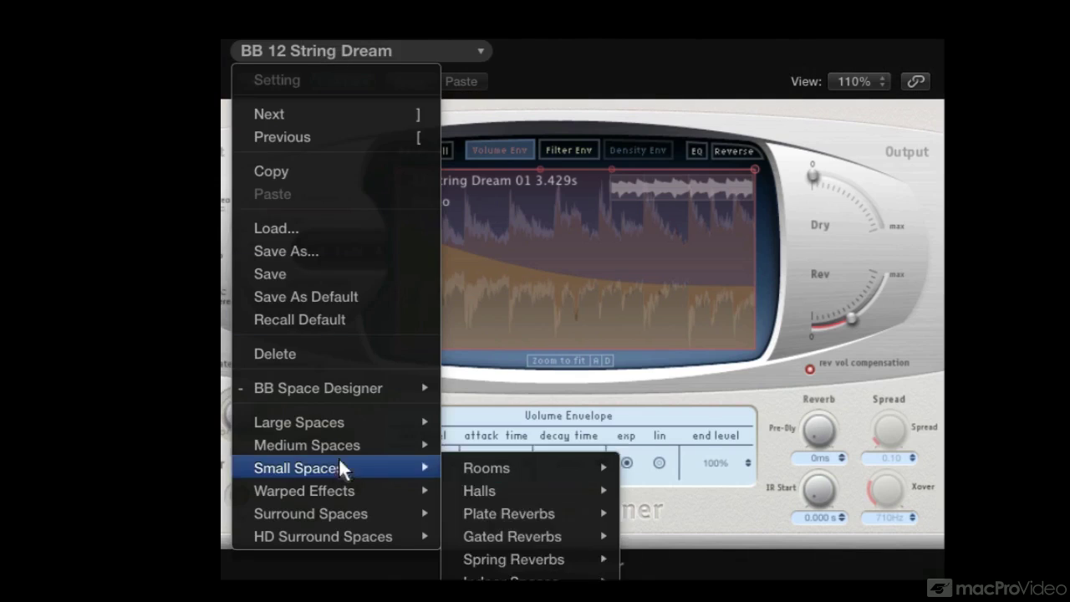
mouse_move(345, 393)
mouse_move(574, 501)
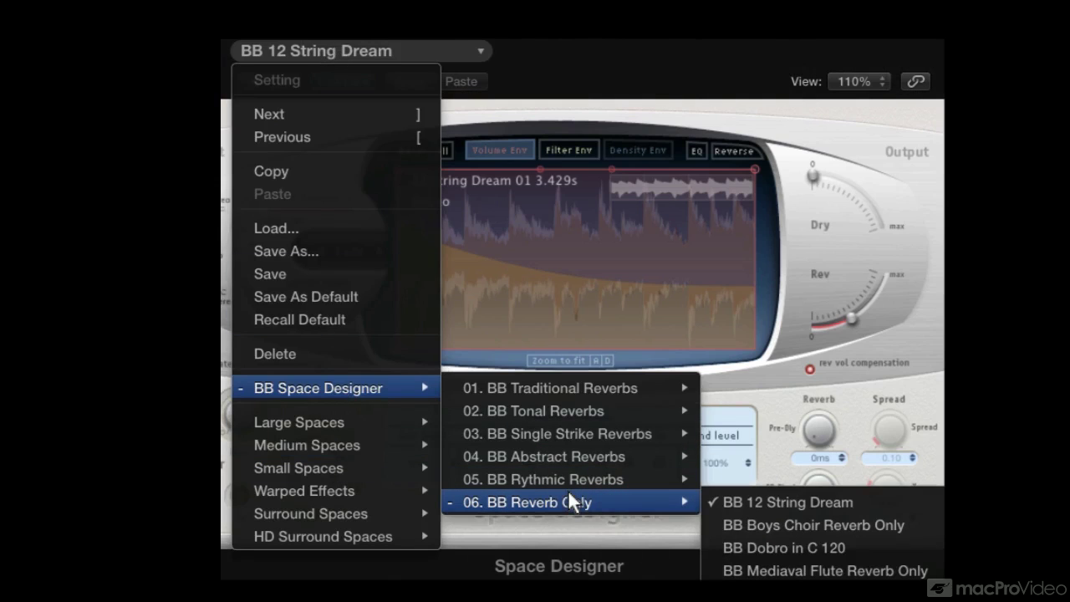
left_click(882, 548)
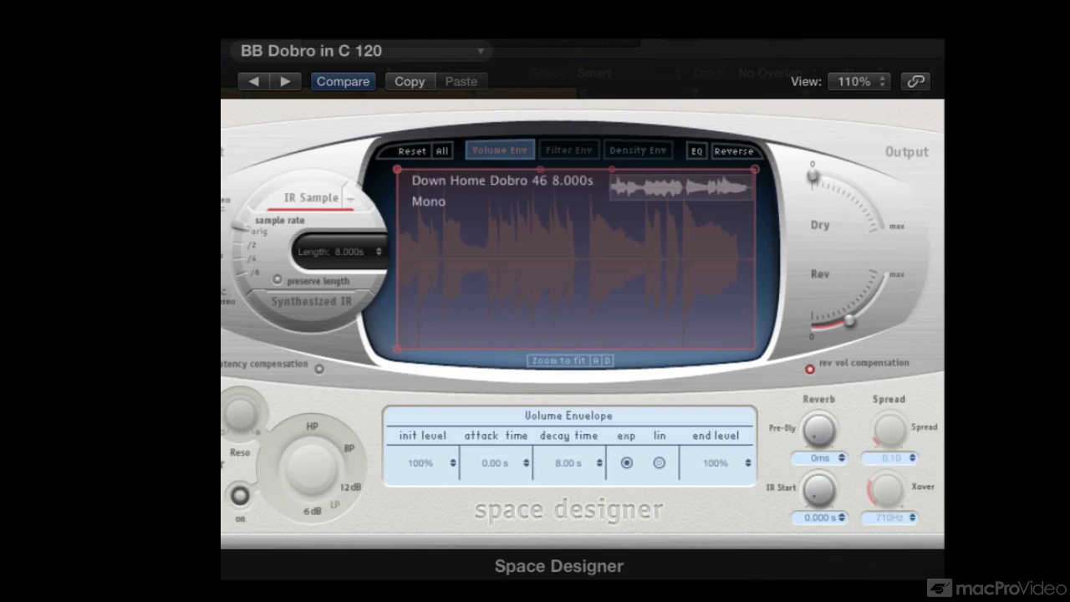
- Load the BB Chunk Room preset from 05. BB Rythmic Reverbs
left_click(354, 52)
mouse_move(360, 386)
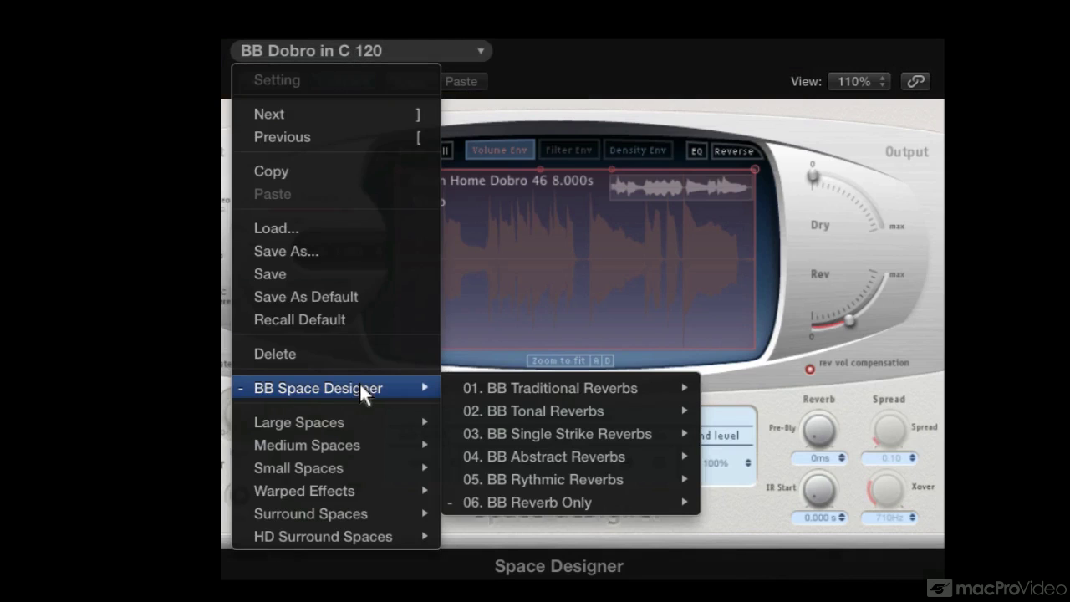
mouse_move(579, 488)
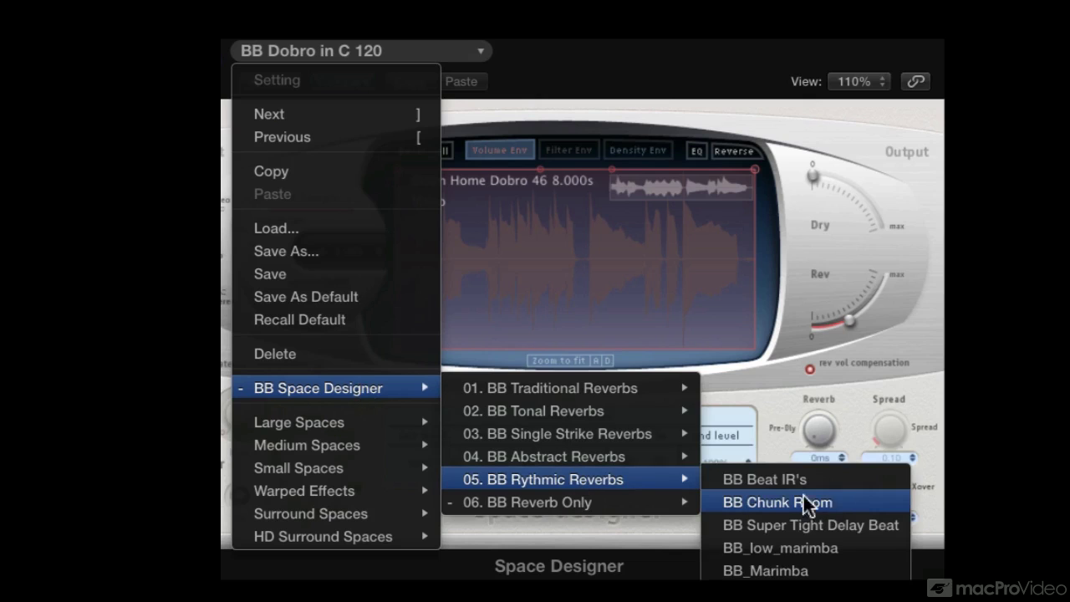
left_click(866, 502)
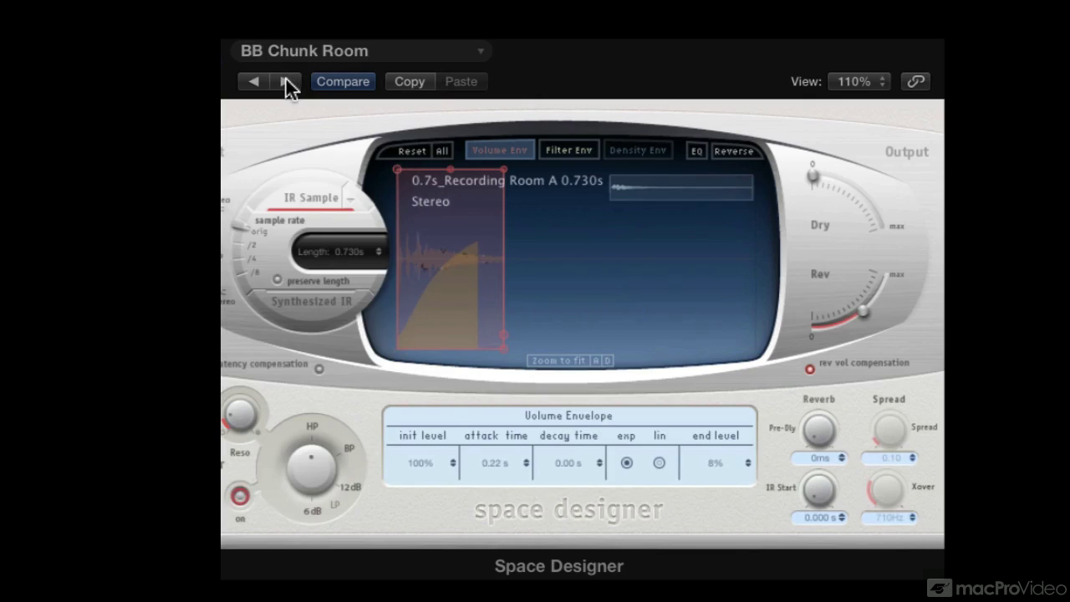
- Switch to the BB Air Valve Blast preset from 03. BB Single Strike Reverbs
left_click(331, 48)
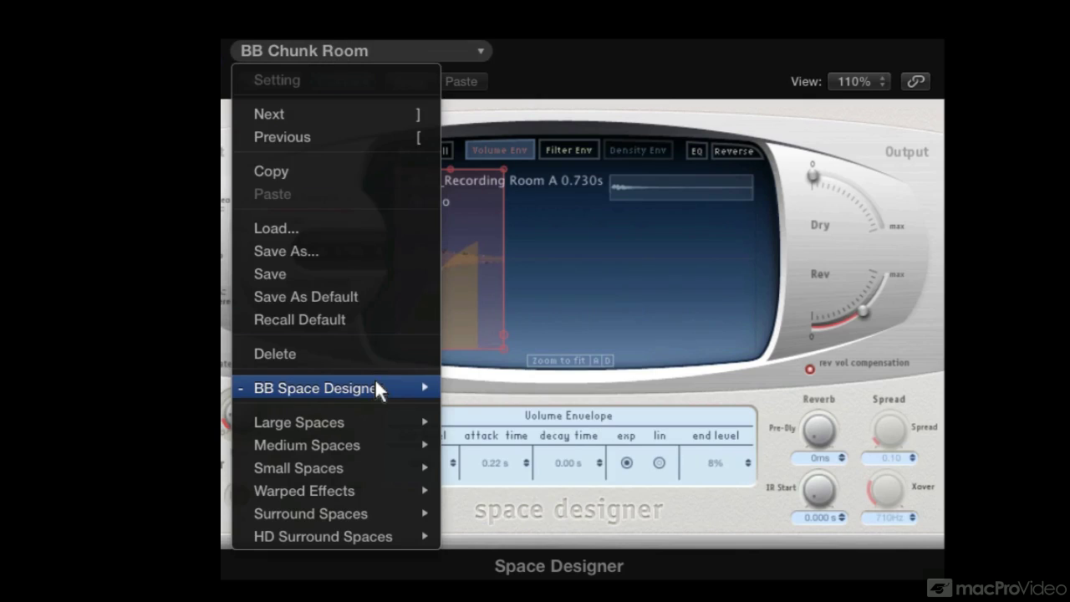
mouse_move(374, 379)
mouse_move(626, 469)
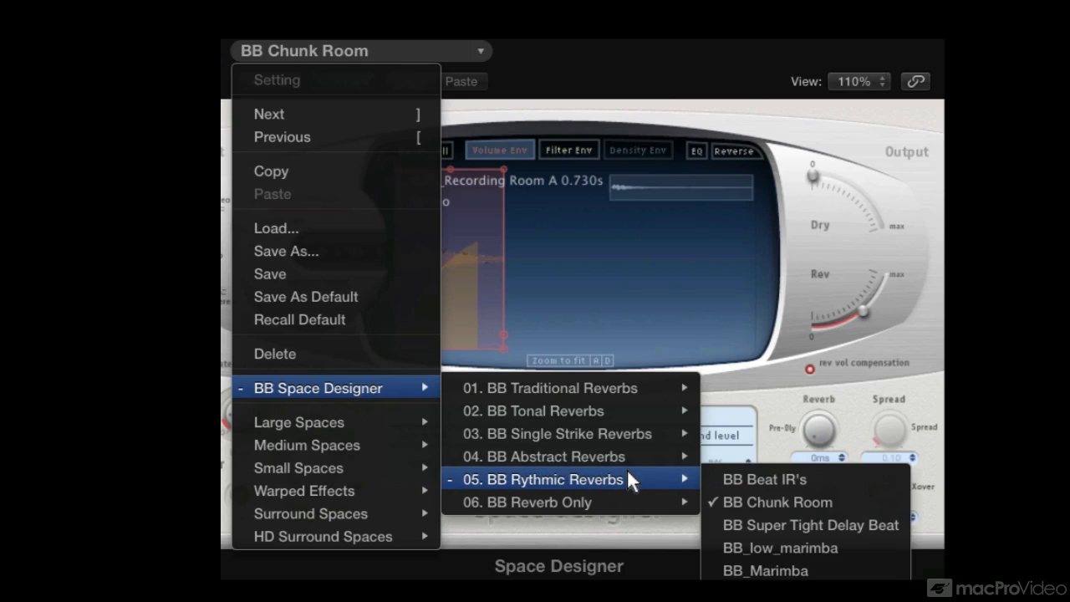
mouse_move(630, 428)
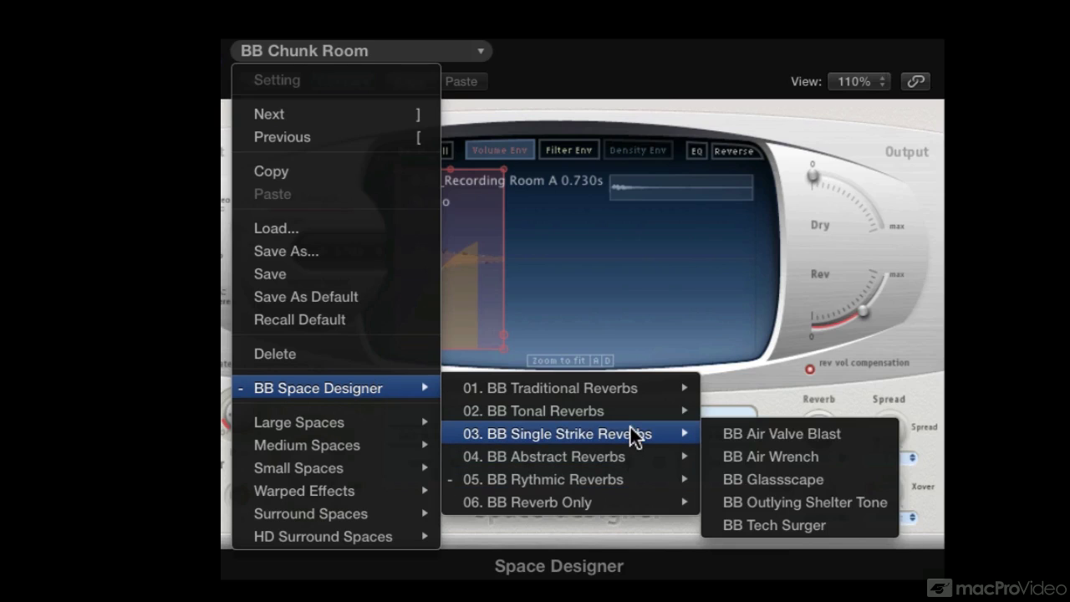
left_click(758, 430)
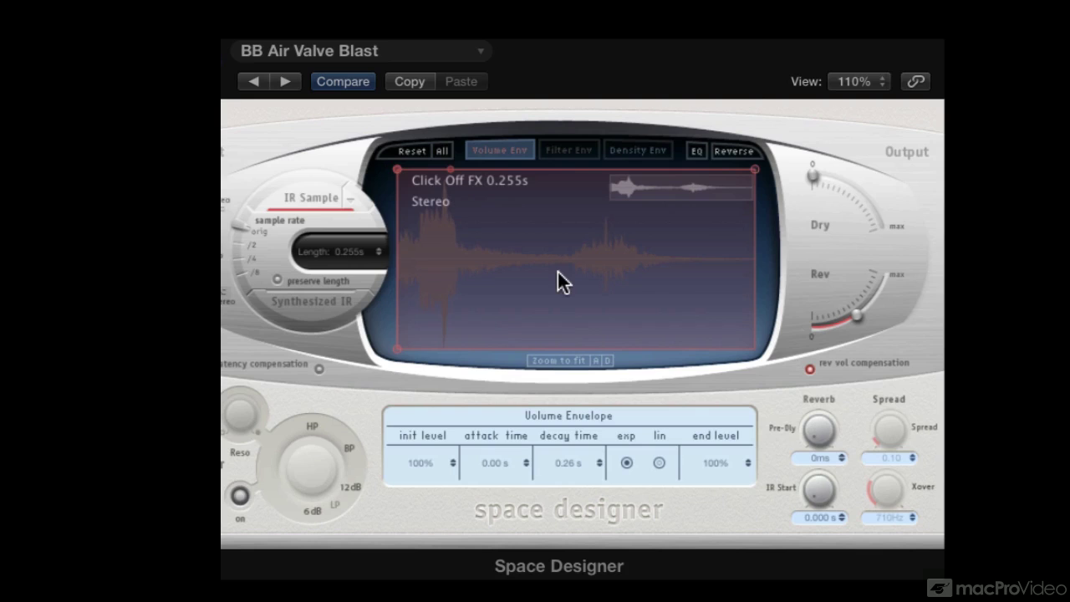
- Load BB Outlying Shelter Tone from 03. BB Single Strike Reverbs and set Rev to -13.0 dB
left_click(394, 49)
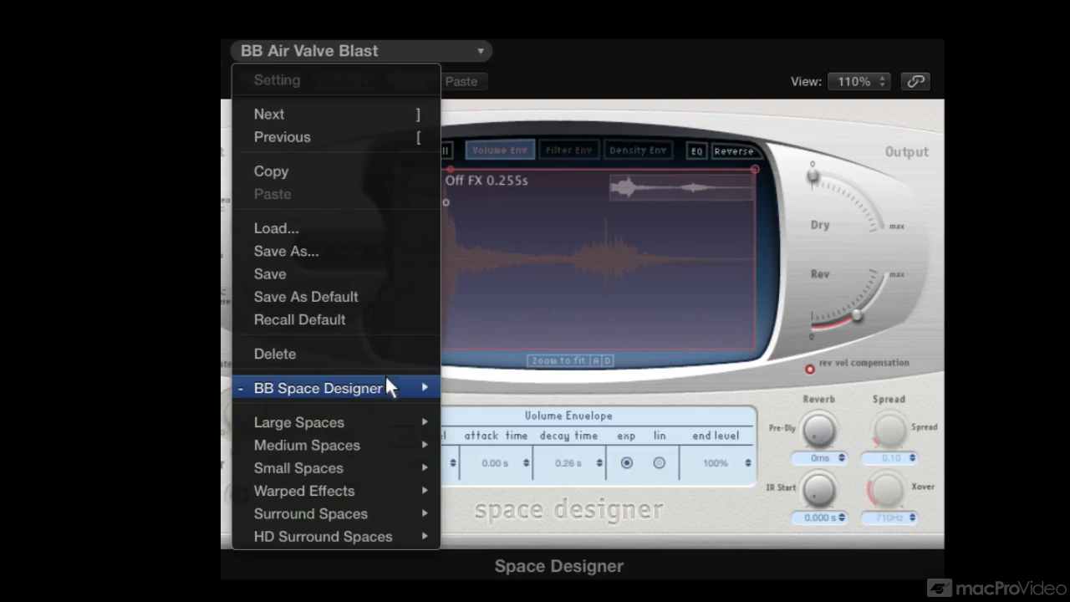
mouse_move(399, 385)
mouse_move(538, 436)
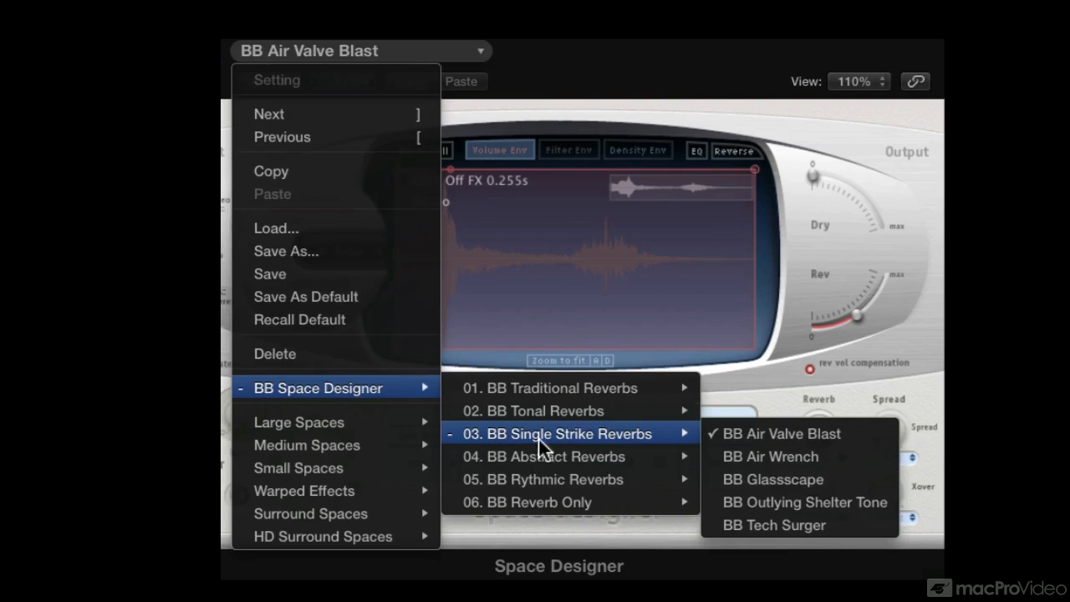
left_click(826, 504)
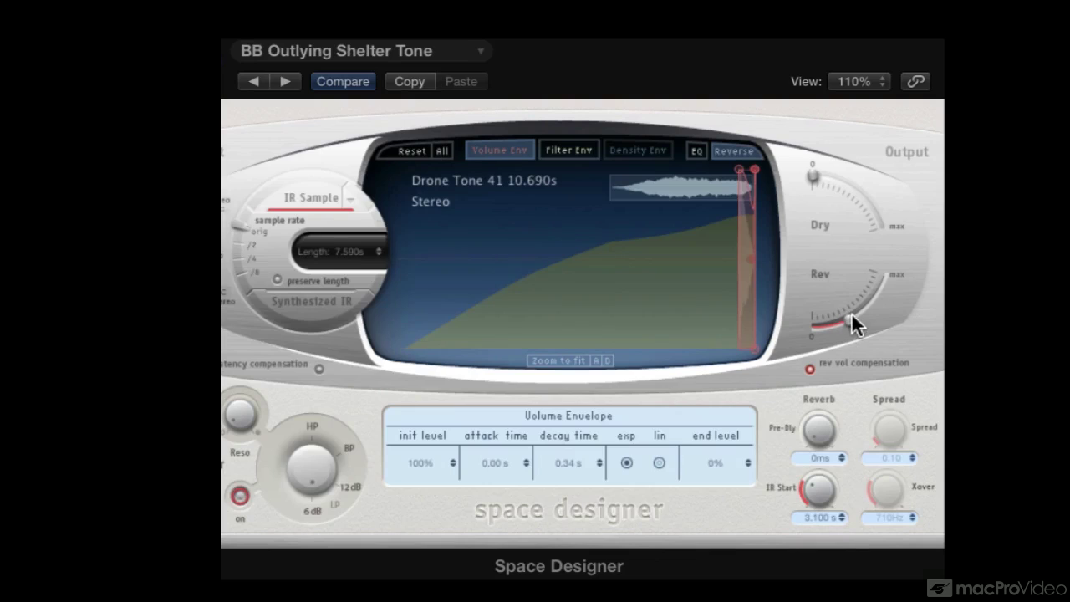
left_click_drag(853, 320, 859, 322)
left_click(858, 322)
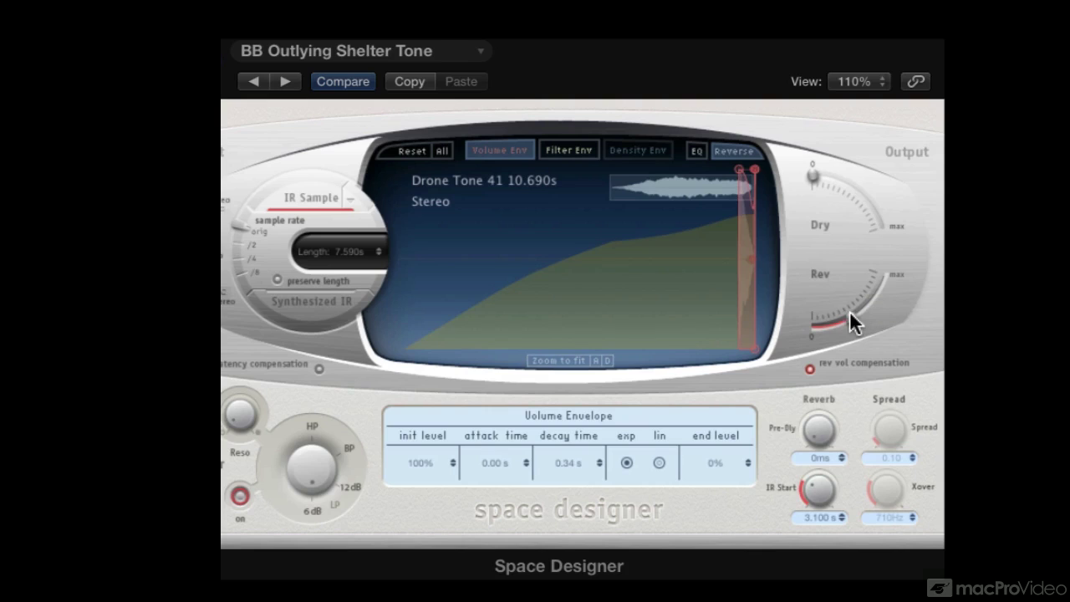